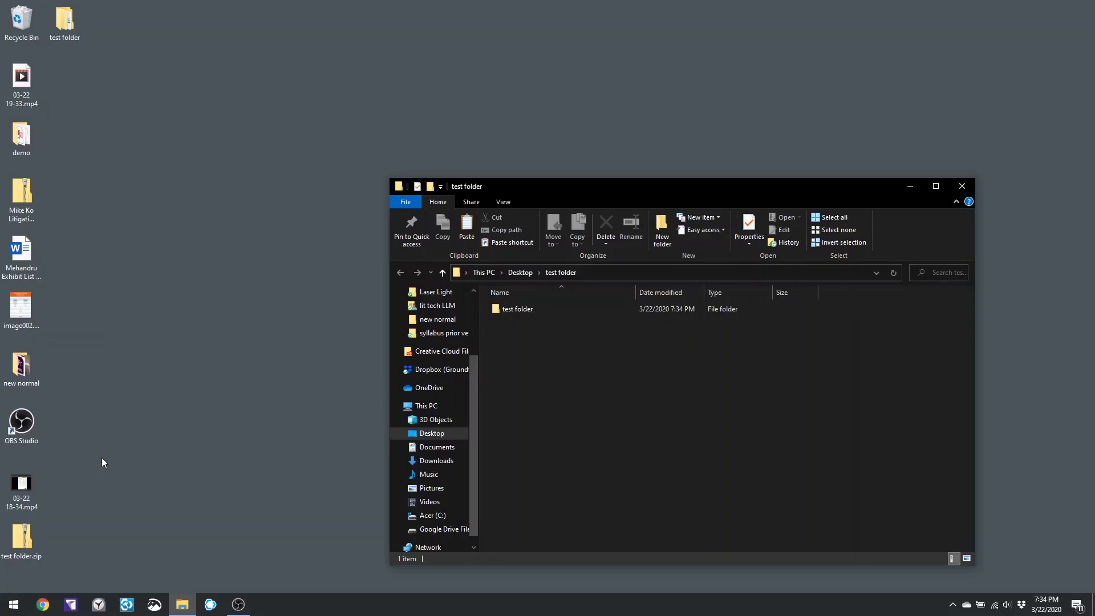
Step: Move the deposition video, jtx, photos and videos folders from the nested test folder up into the desktop's test folder
{"action": "double_click", "coordinate": [66, 23]}
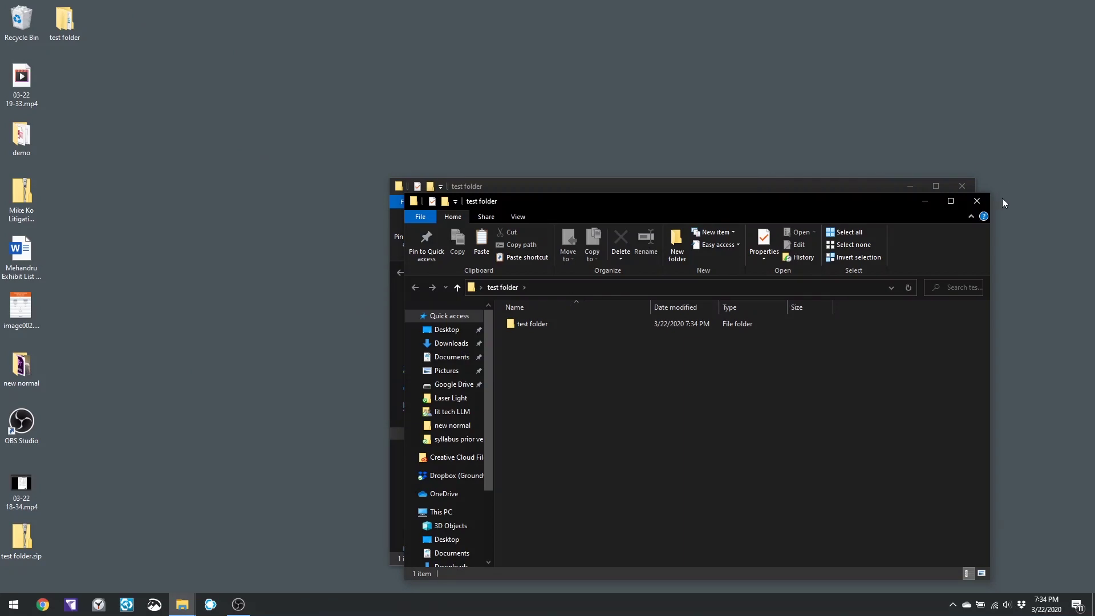
{"action": "left_click", "coordinate": [977, 201]}
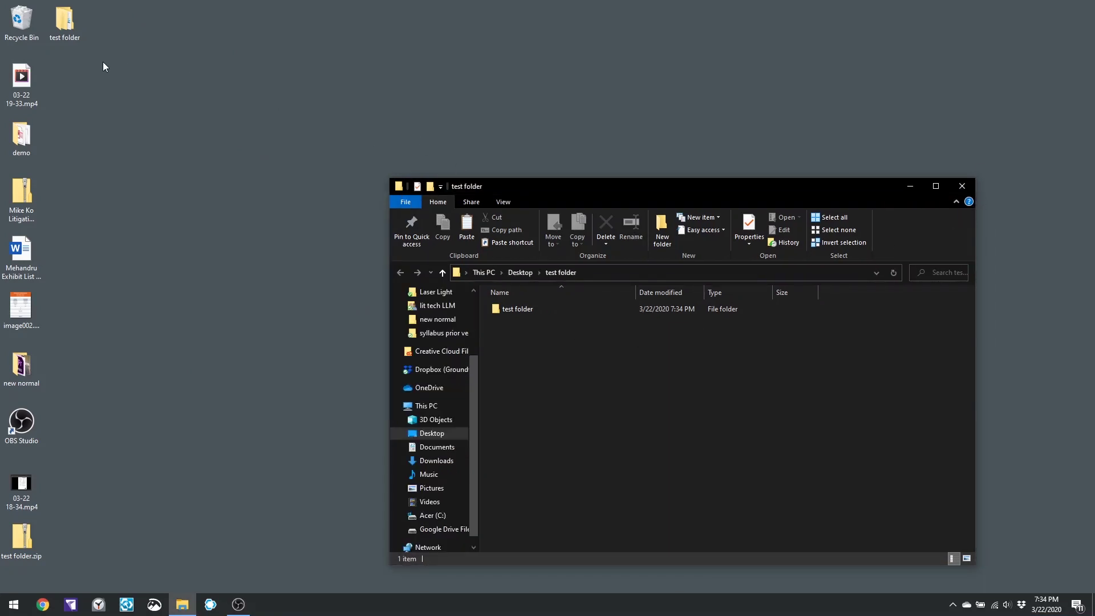
{"action": "left_click", "coordinate": [65, 23]}
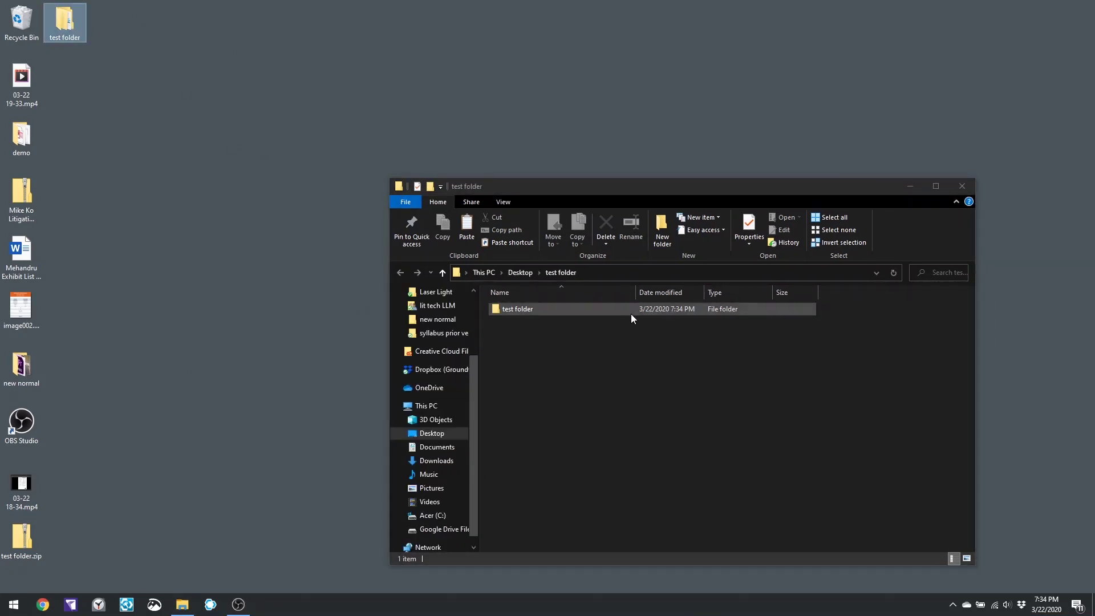
{"action": "double_click", "coordinate": [555, 308]}
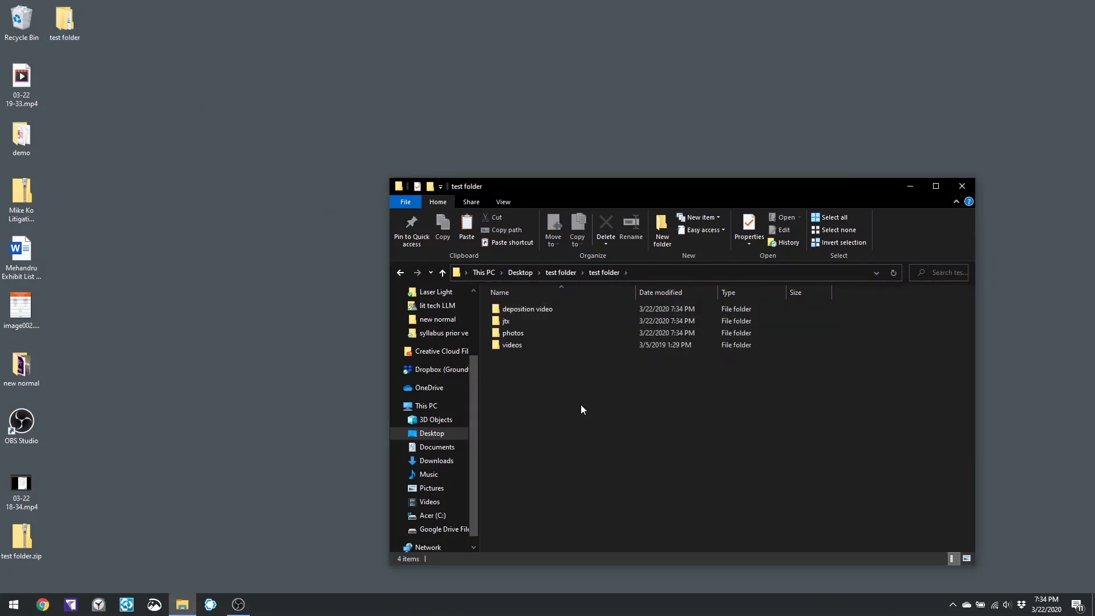
{"action": "key", "text": "ctrl+a"}
{"action": "key", "text": "ctrl+x"}
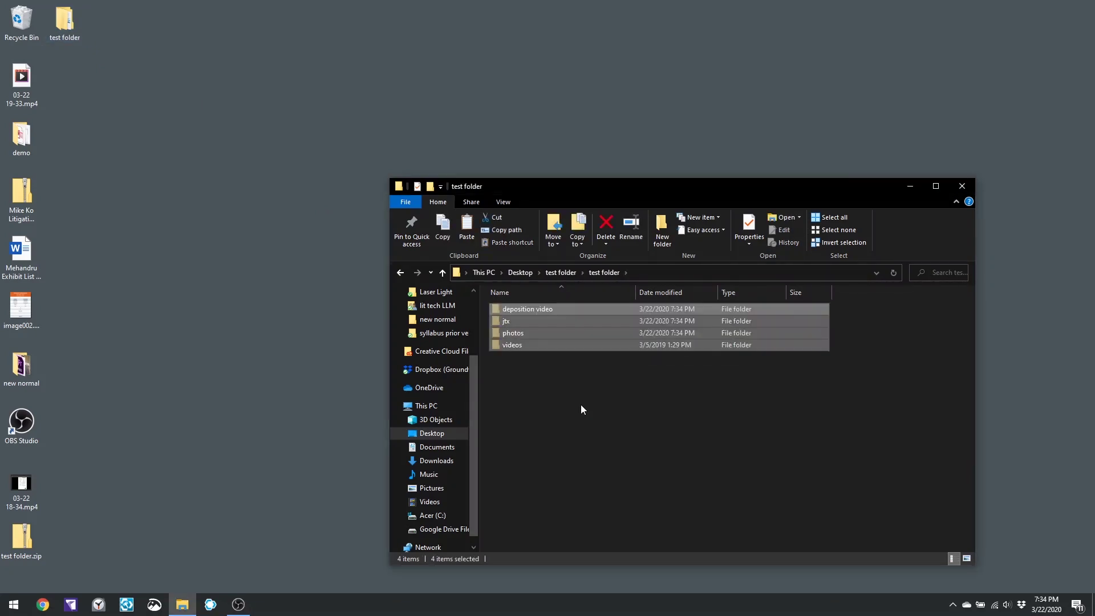
{"action": "key", "text": "alt+Left"}
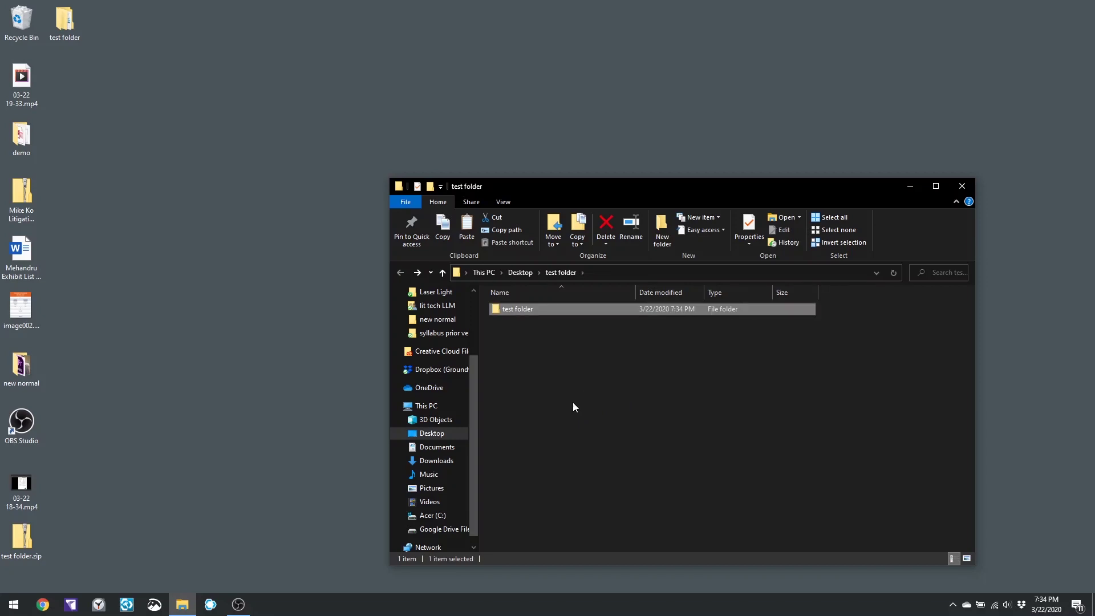
{"action": "left_click", "coordinate": [540, 392]}
{"action": "key", "text": "ctrl+v"}
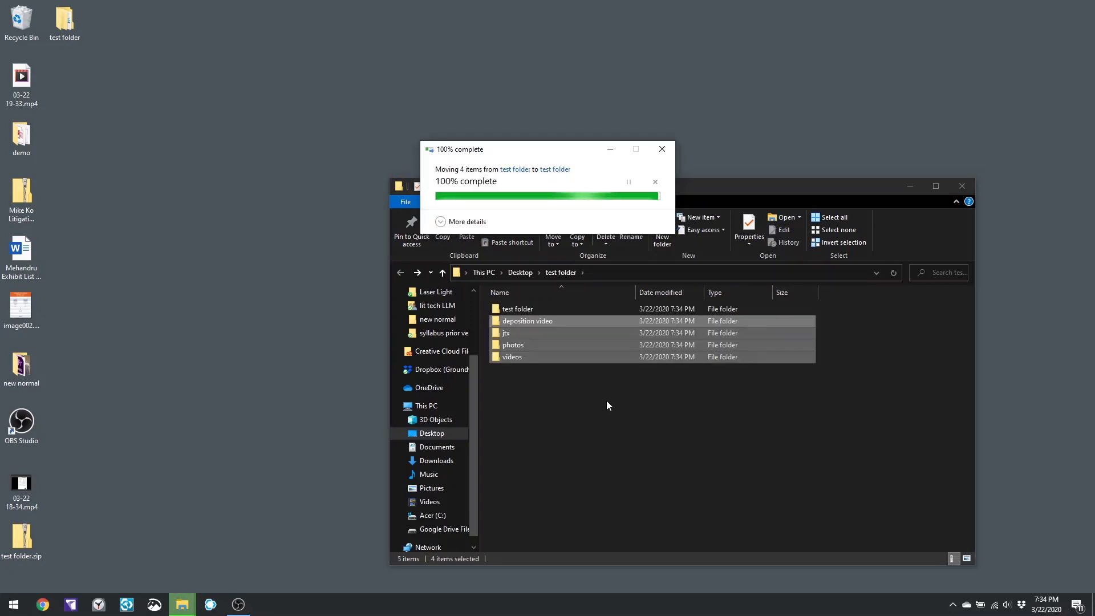
Step: Delete the emptied nested test folder, check the desktop's test folder and reposition its window
{"action": "double_click", "coordinate": [523, 309]}
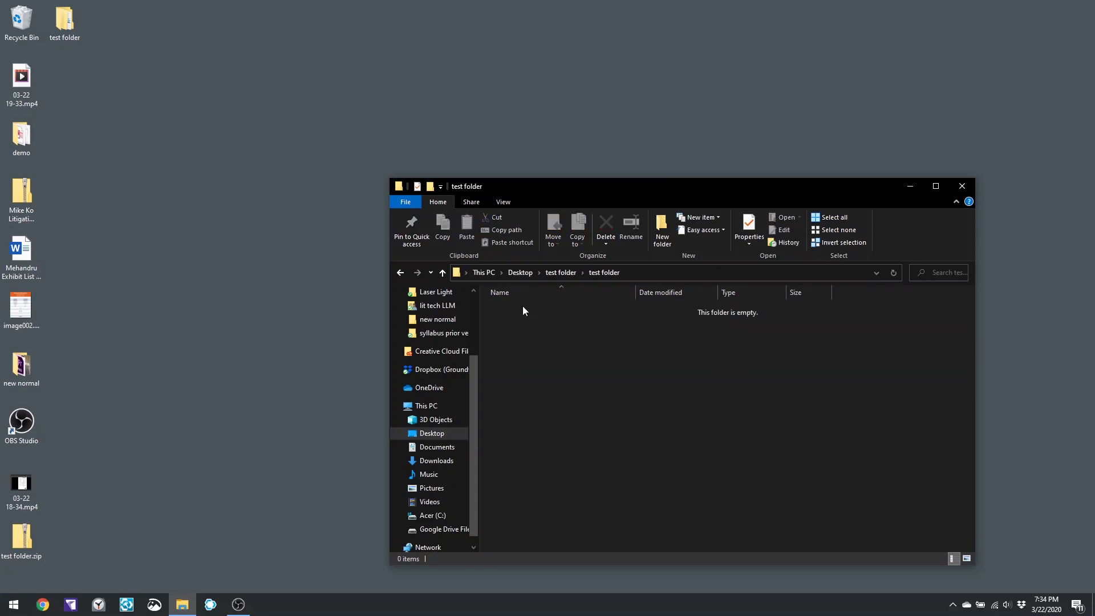
{"action": "key", "text": "alt+Left"}
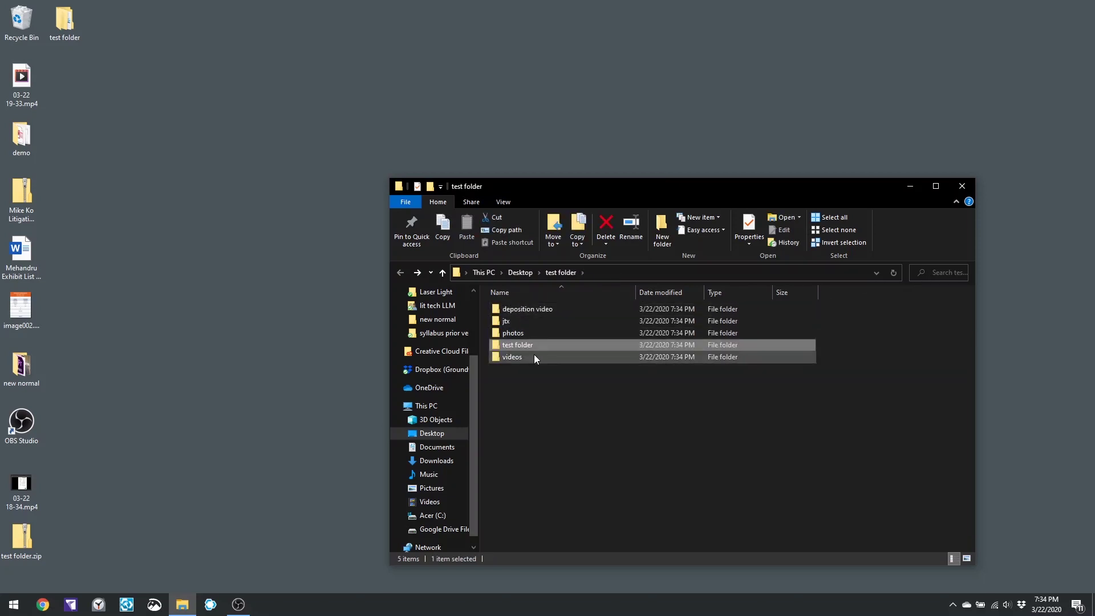
{"action": "key", "text": "Delete"}
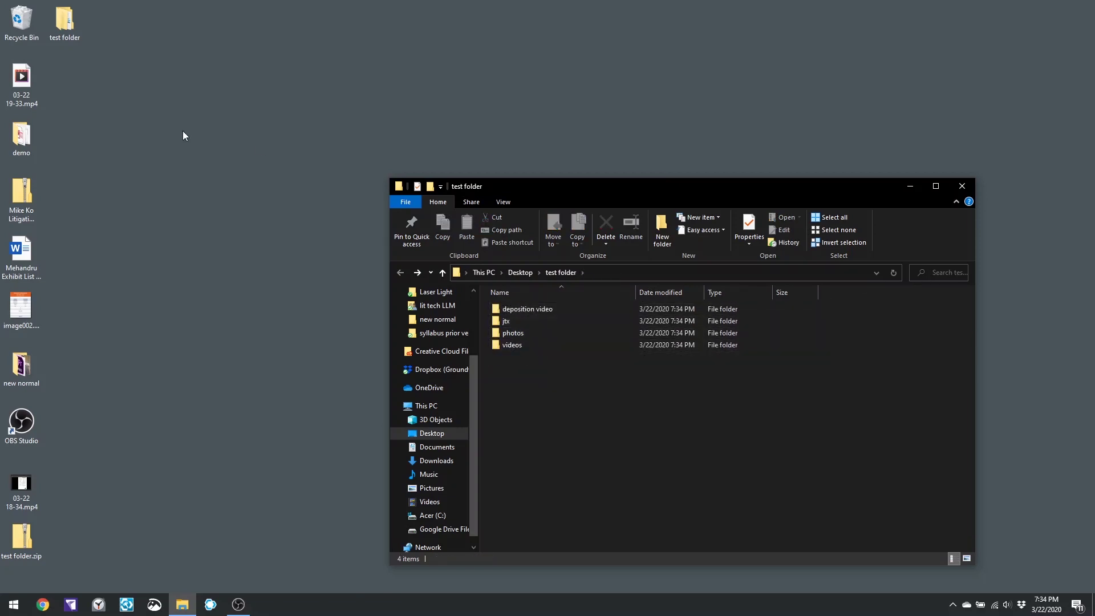
{"action": "double_click", "coordinate": [71, 28]}
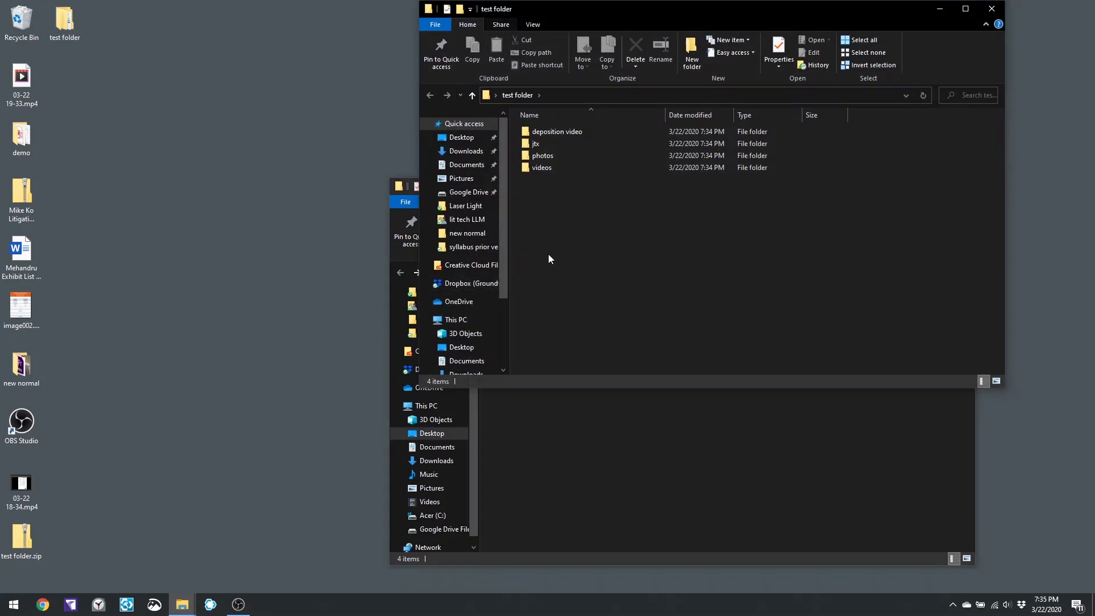
{"action": "left_click", "coordinate": [993, 9]}
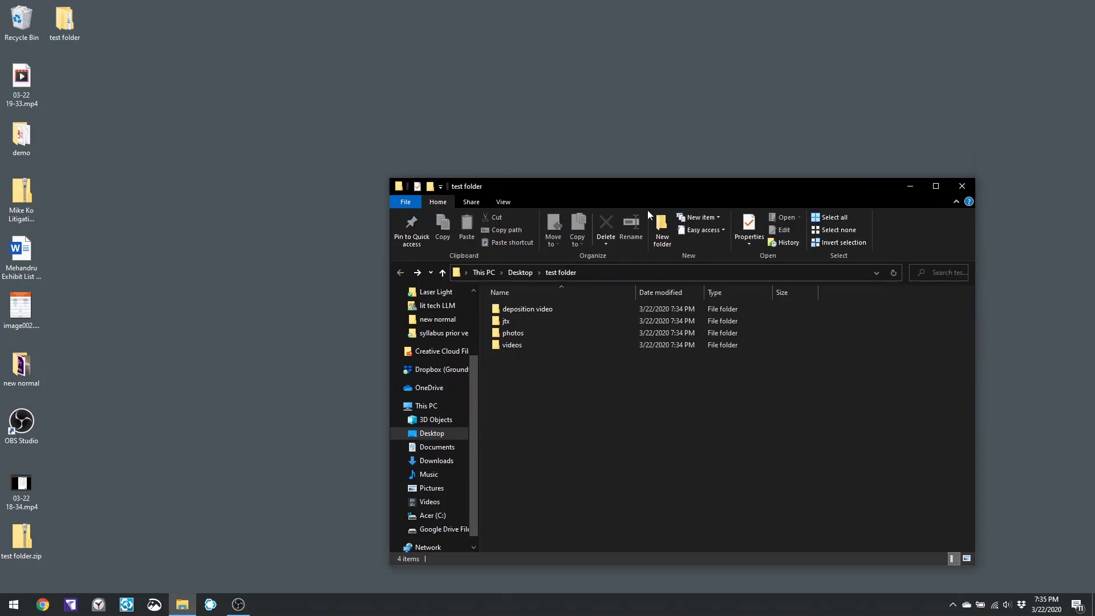
{"action": "left_click_drag", "start_coordinate": [578, 195], "coordinate": [398, 80]}
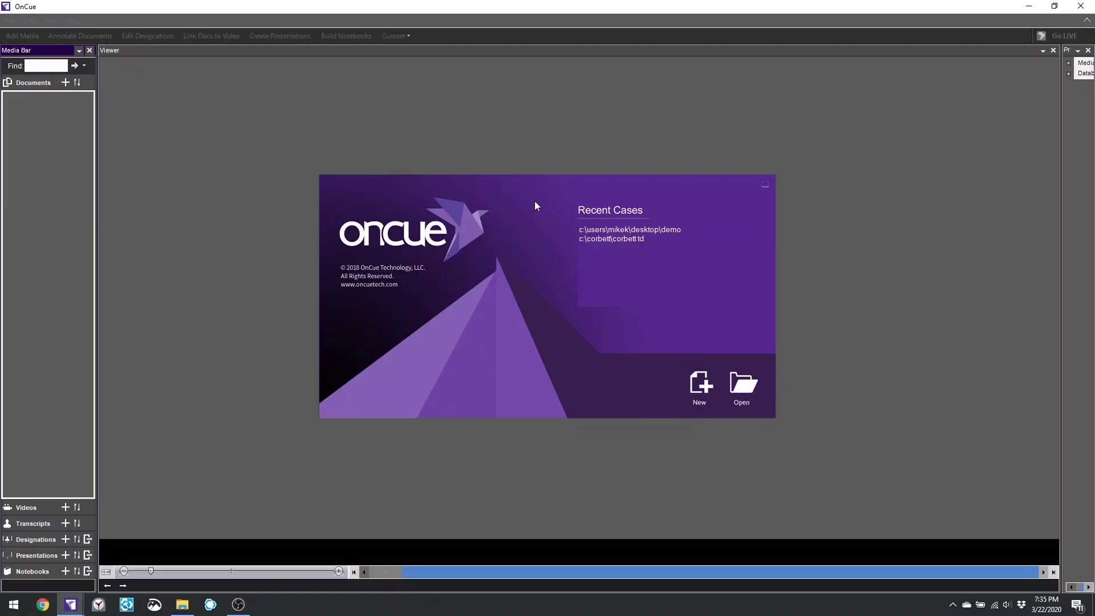
Step: Create a new OnCue case named "class example" located in the desktop's test folder
{"action": "left_click", "coordinate": [704, 389]}
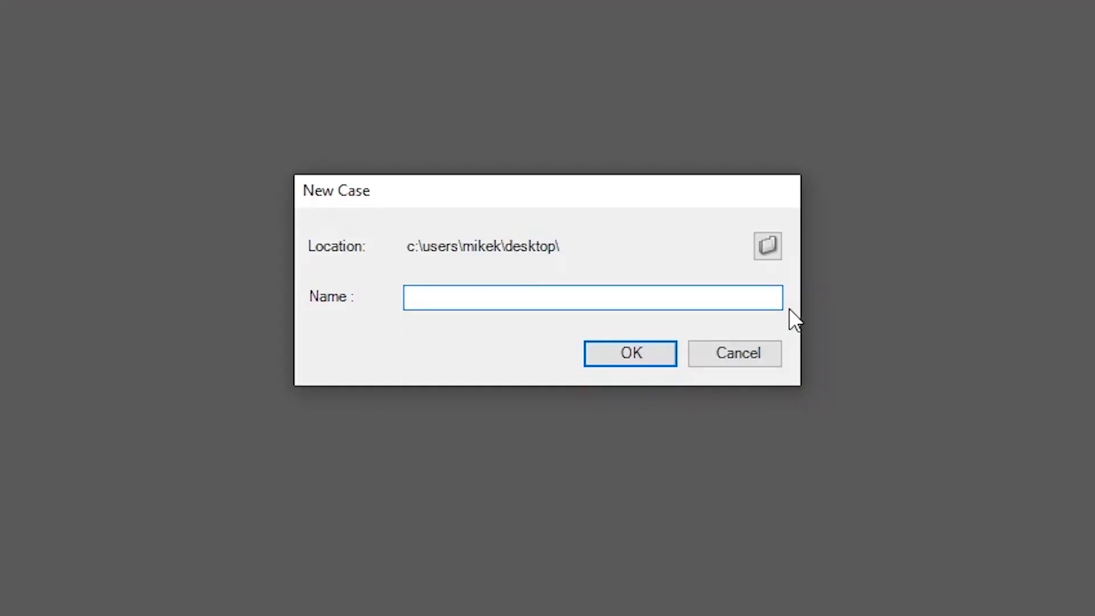
{"action": "left_click", "coordinate": [775, 241]}
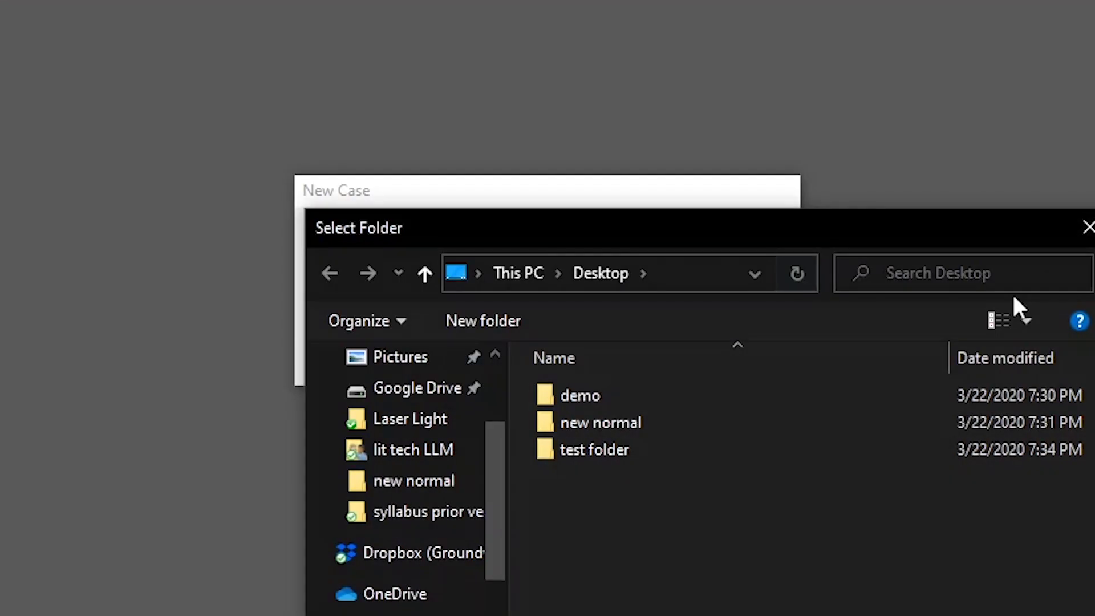
{"action": "double_click", "coordinate": [610, 454]}
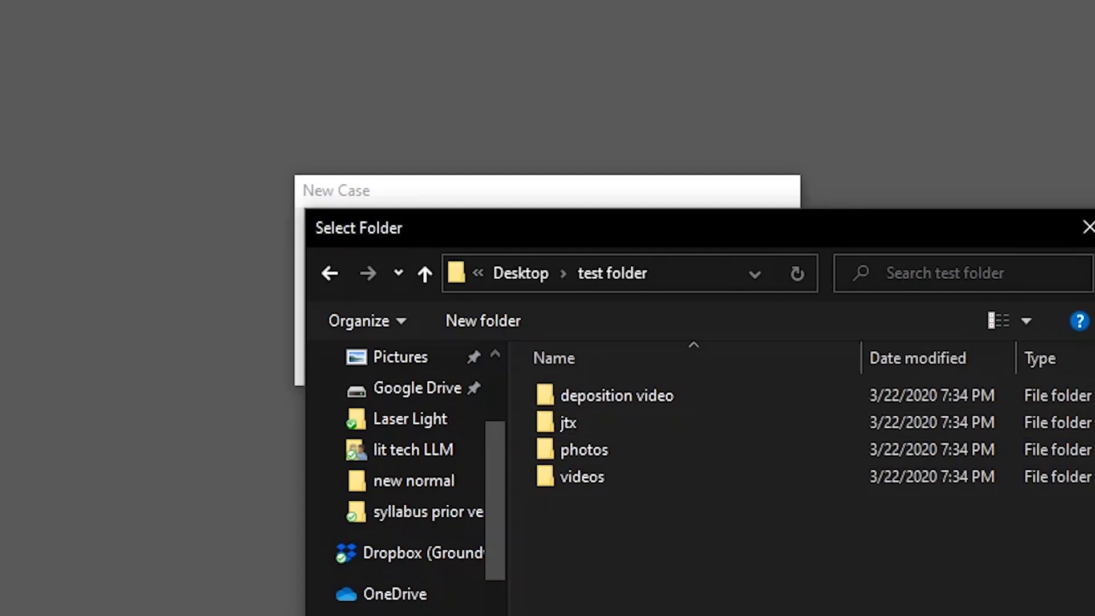
{"action": "key", "text": "Return"}
{"action": "left_click", "coordinate": [492, 297]}
{"action": "type", "text": "class exampl"}
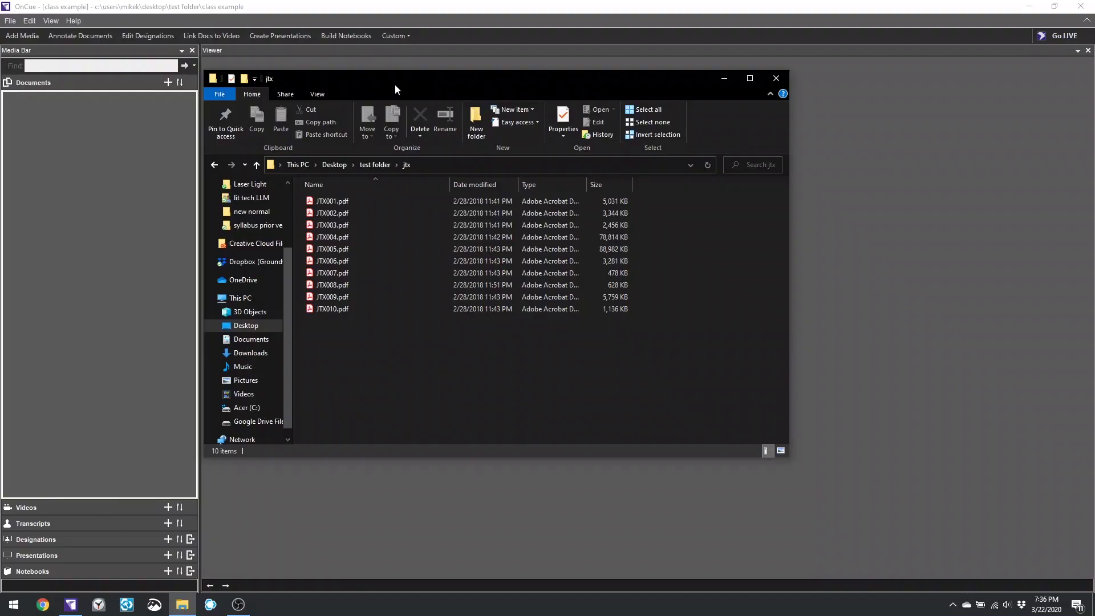
Step: Add the PDFs JTX001 to JTX010 from the jtx folder to the case documents with colour set to Auto-detect
{"action": "left_click_drag", "start_coordinate": [394, 83], "coordinate": [649, 94]}
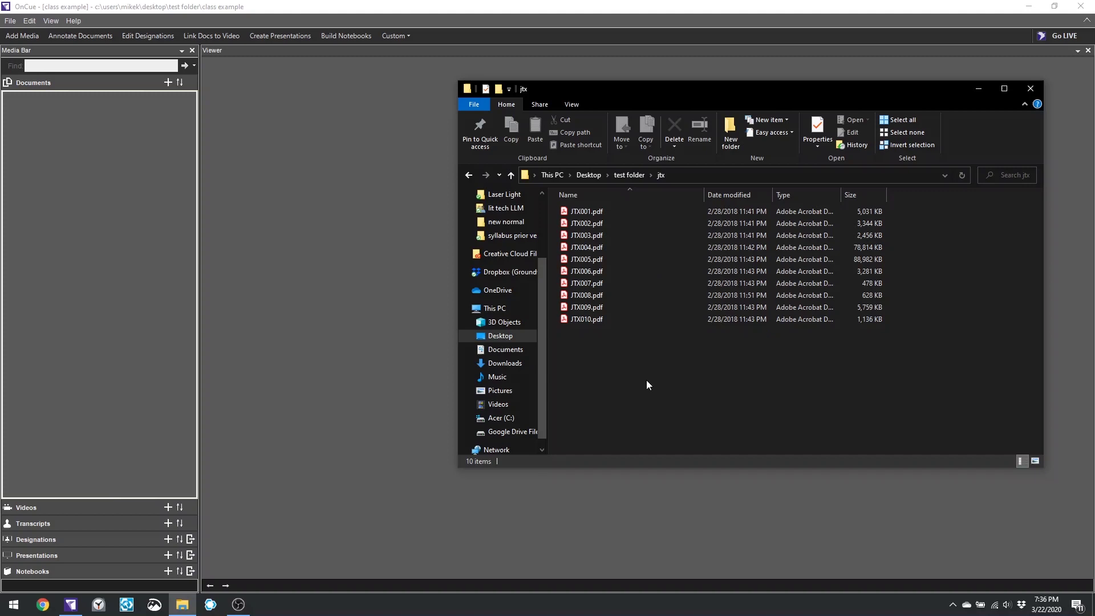
{"action": "left_click_drag", "start_coordinate": [646, 380], "coordinate": [573, 209]}
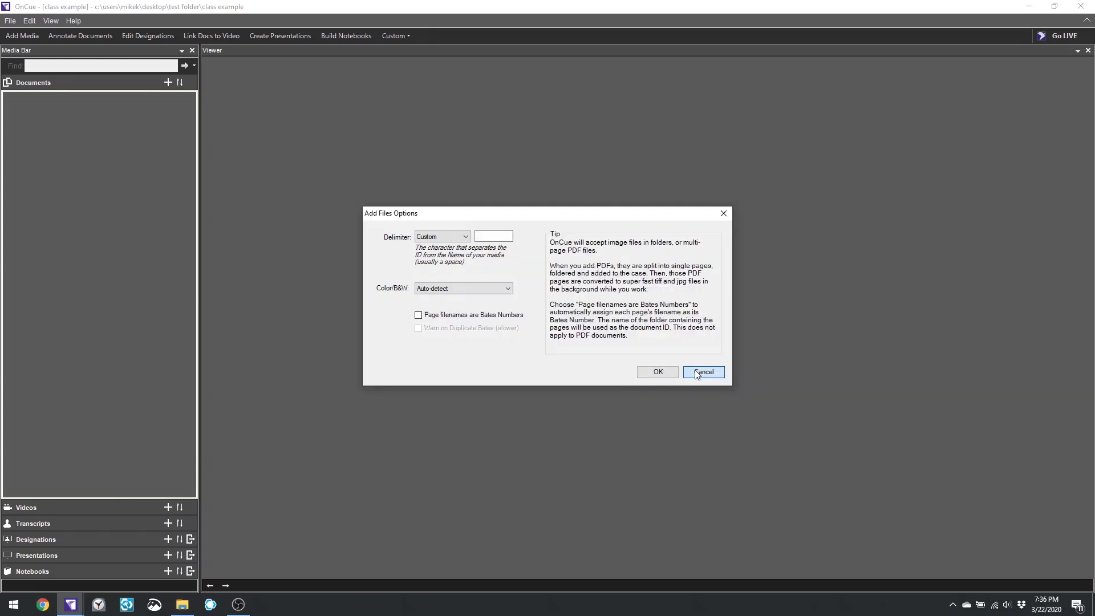
{"action": "left_click", "coordinate": [704, 373]}
{"action": "left_click", "coordinate": [184, 605]}
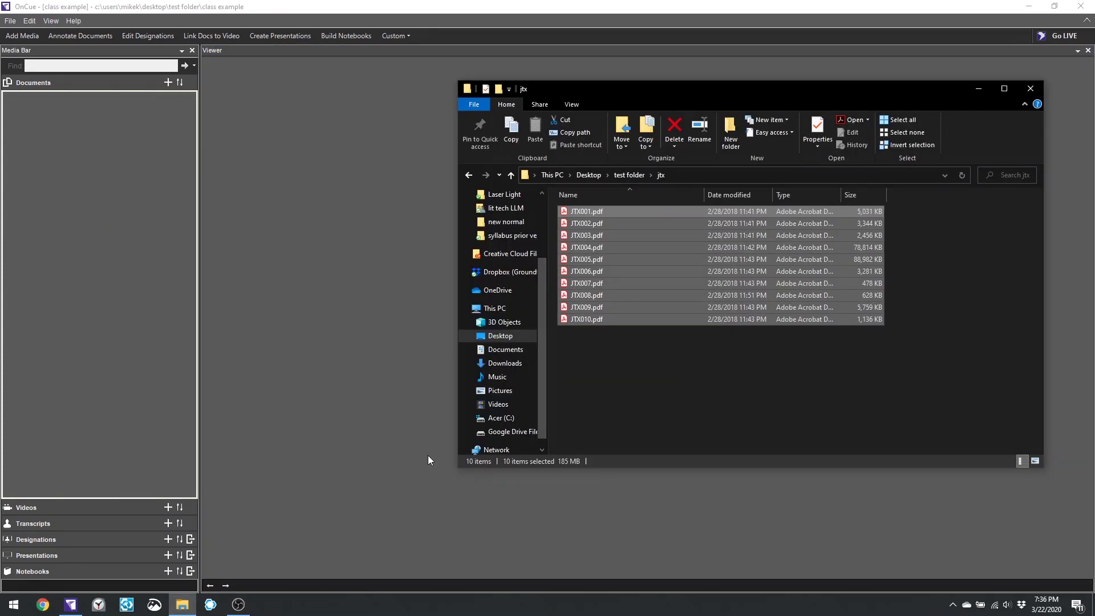
{"action": "left_click_drag", "start_coordinate": [668, 214], "coordinate": [169, 228]}
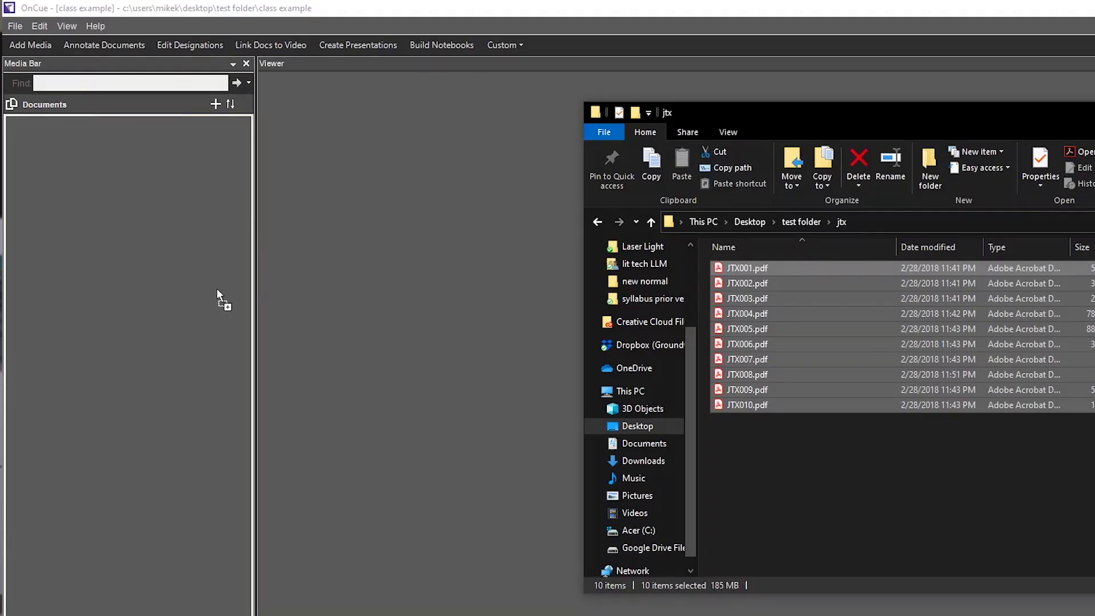
{"action": "left_click_drag", "start_coordinate": [216, 290], "coordinate": [133, 280]}
{"action": "left_click_drag", "start_coordinate": [127, 304], "coordinate": [127, 303]}
{"action": "left_click_drag", "start_coordinate": [459, 569], "coordinate": [435, 343]}
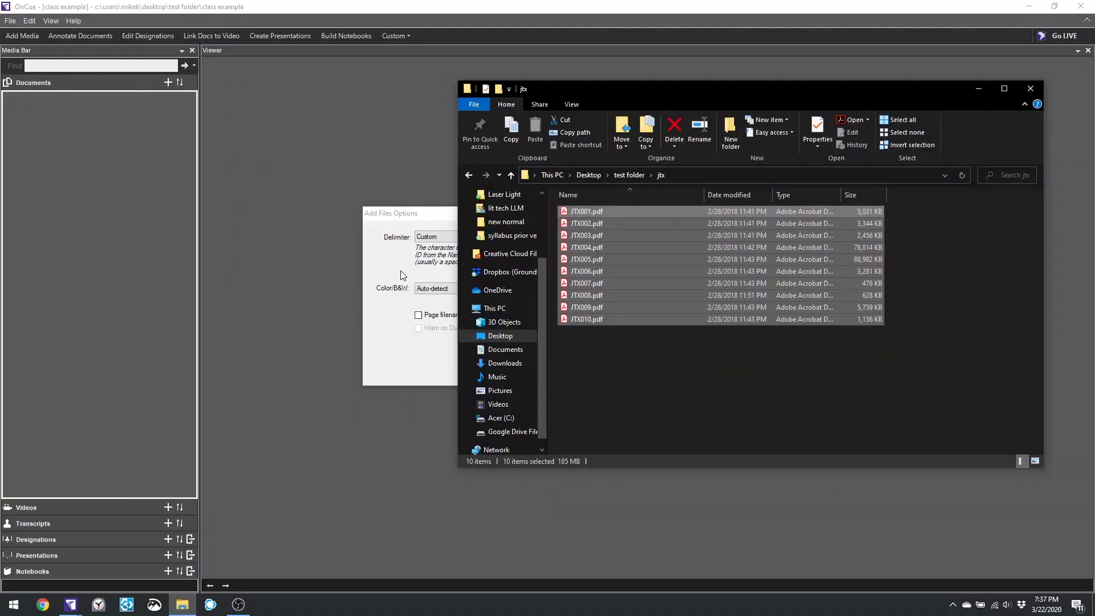
{"action": "left_click", "coordinate": [403, 275]}
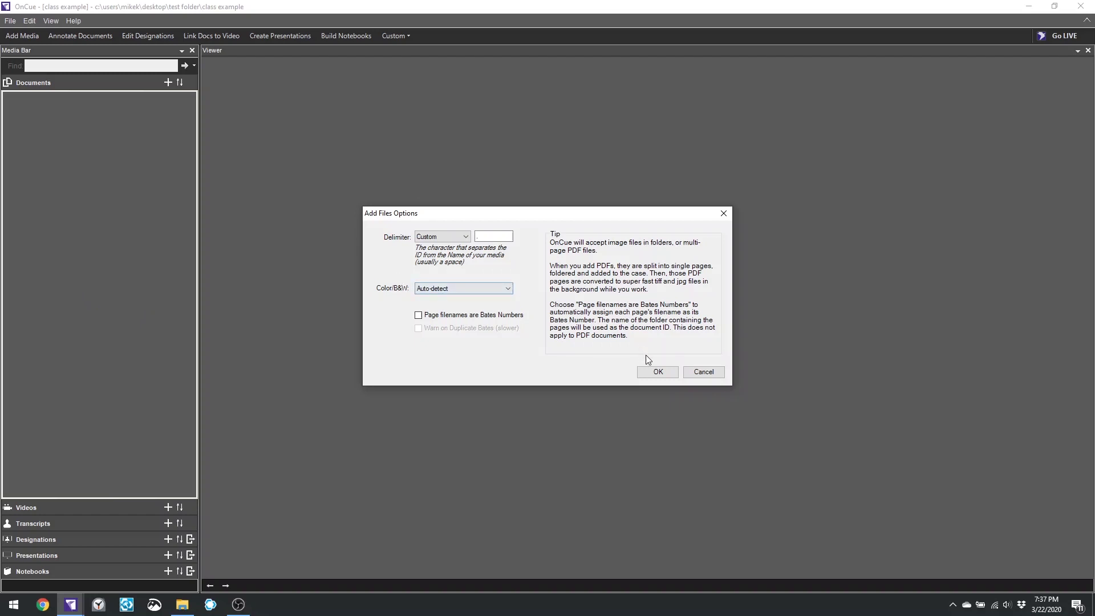
{"action": "left_click", "coordinate": [658, 372]}
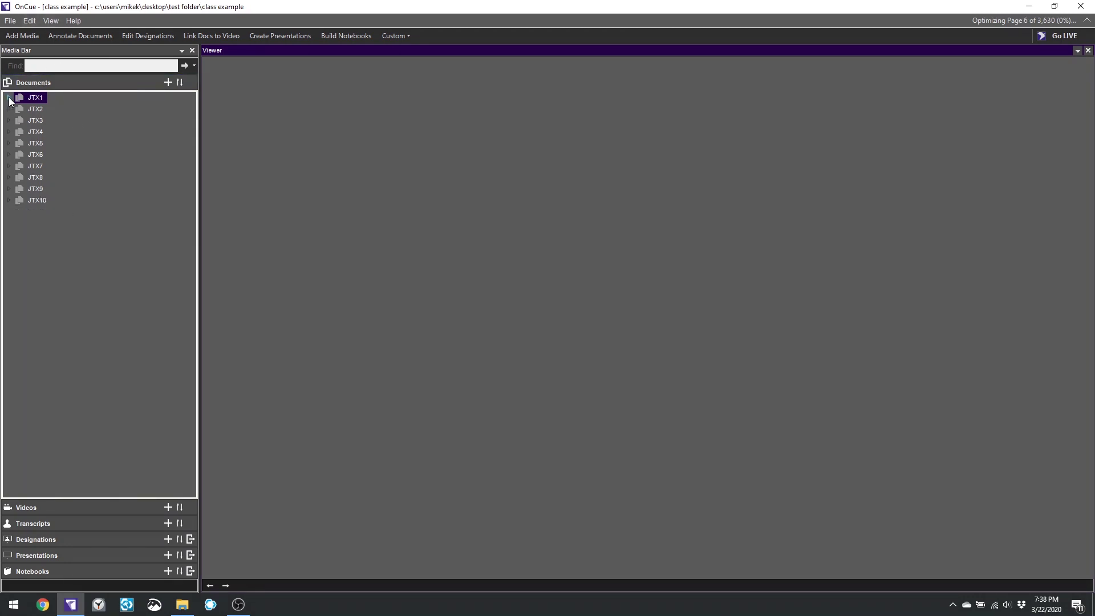
Step: Examine the individual pages listed under documents JTX4 and JTX1, then collapse JTX1
{"action": "left_click", "coordinate": [9, 132]}
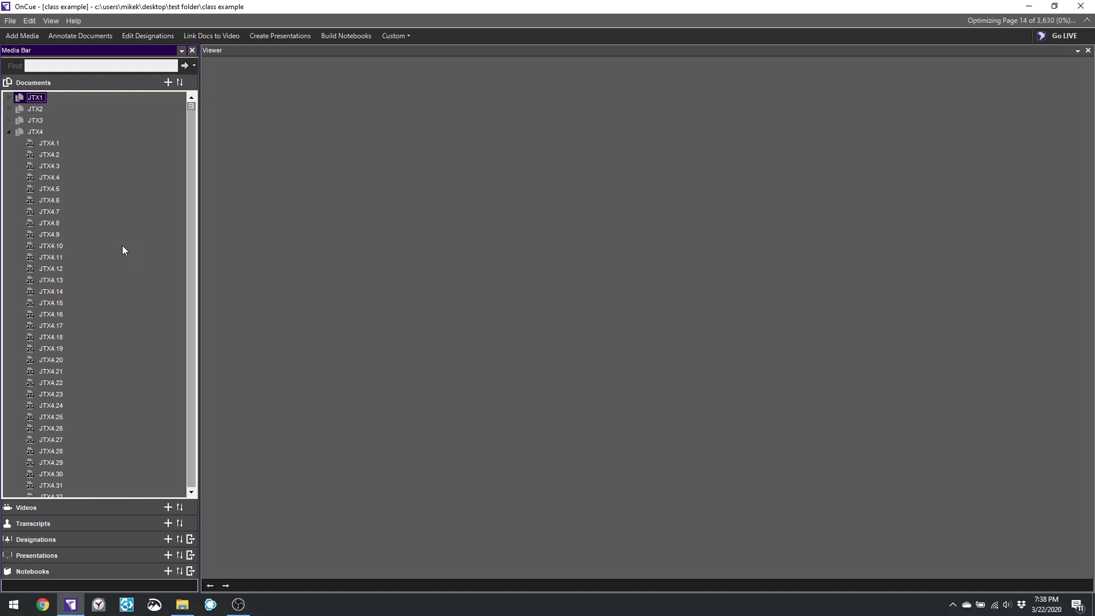
{"action": "left_click", "coordinate": [9, 98]}
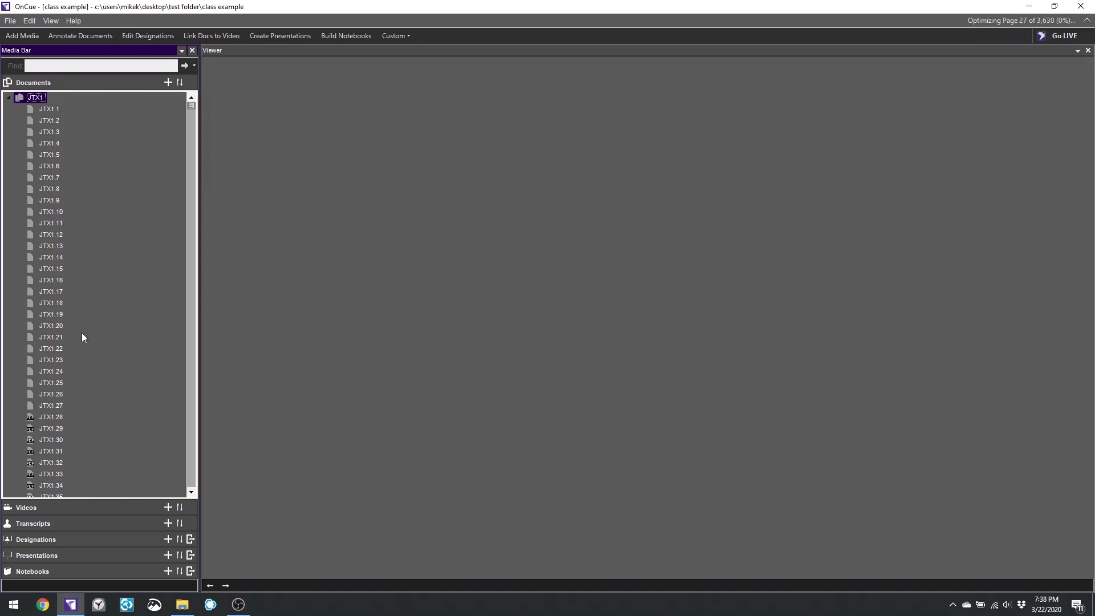
{"action": "scroll", "coordinate": [82, 337], "scroll_direction": "down", "scroll_amount": 2}
{"action": "scroll", "coordinate": [80, 348], "scroll_direction": "down", "scroll_amount": 2}
{"action": "scroll", "coordinate": [85, 388], "scroll_direction": "down", "scroll_amount": 1}
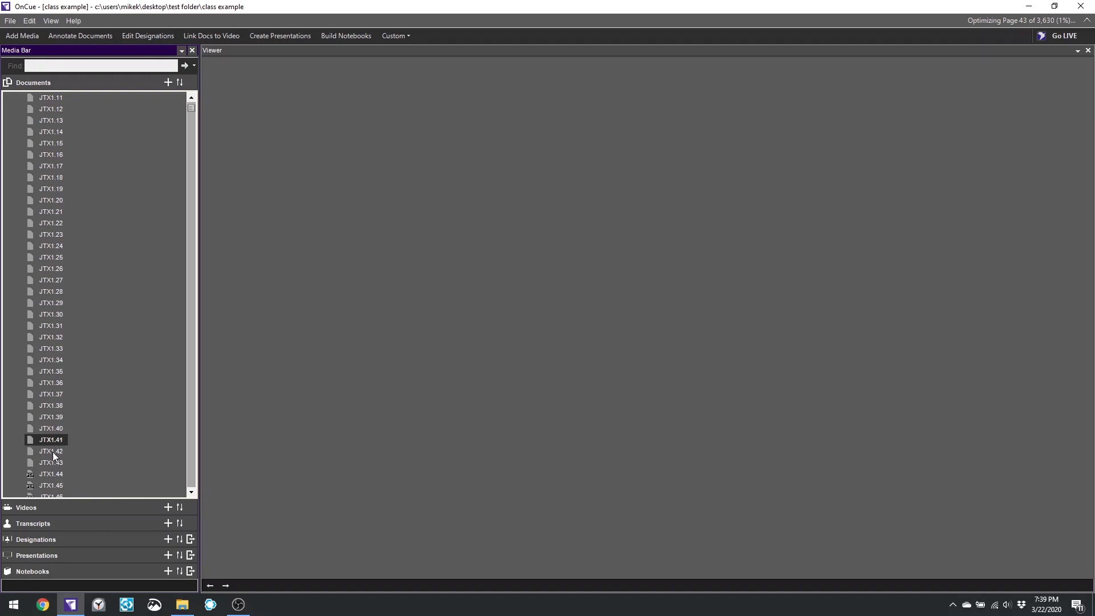
{"action": "scroll", "coordinate": [34, 247], "scroll_direction": "up", "scroll_amount": 2}
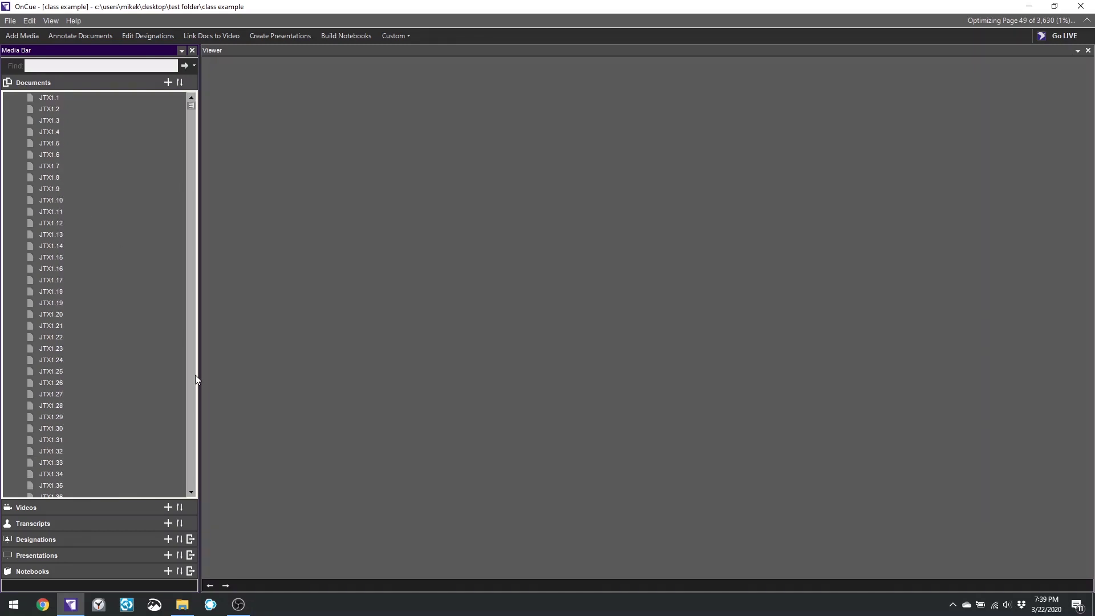
{"action": "scroll", "coordinate": [52, 129], "scroll_direction": "up", "scroll_amount": 1}
{"action": "left_click", "coordinate": [8, 98]}
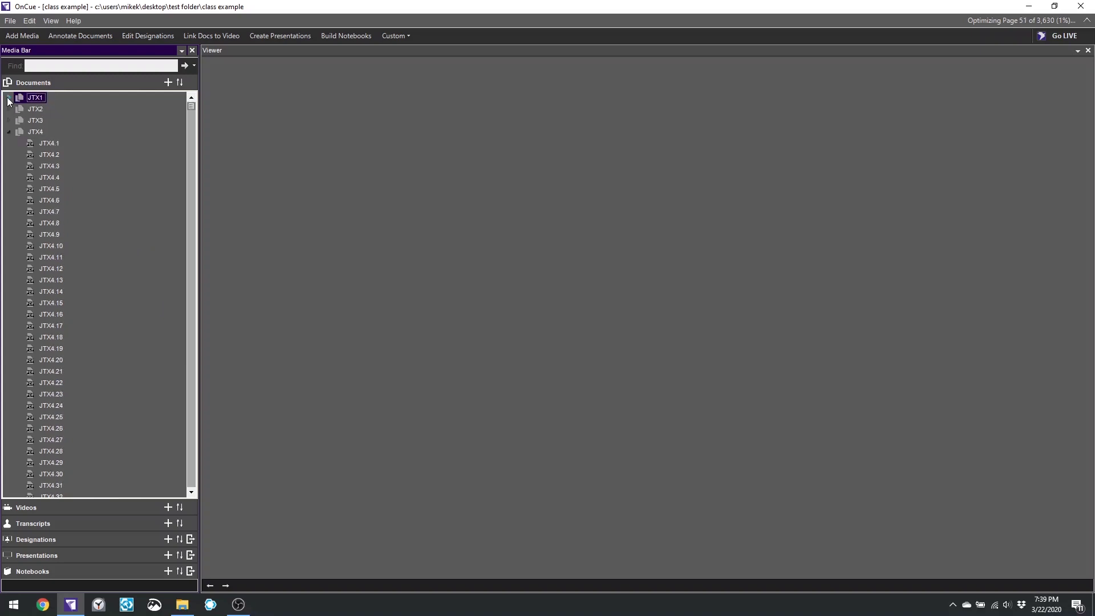
Step: Display page JTX4.1096 in the viewer and collapse the JTX4 document
{"action": "left_click_drag", "start_coordinate": [190, 107], "coordinate": [186, 363]}
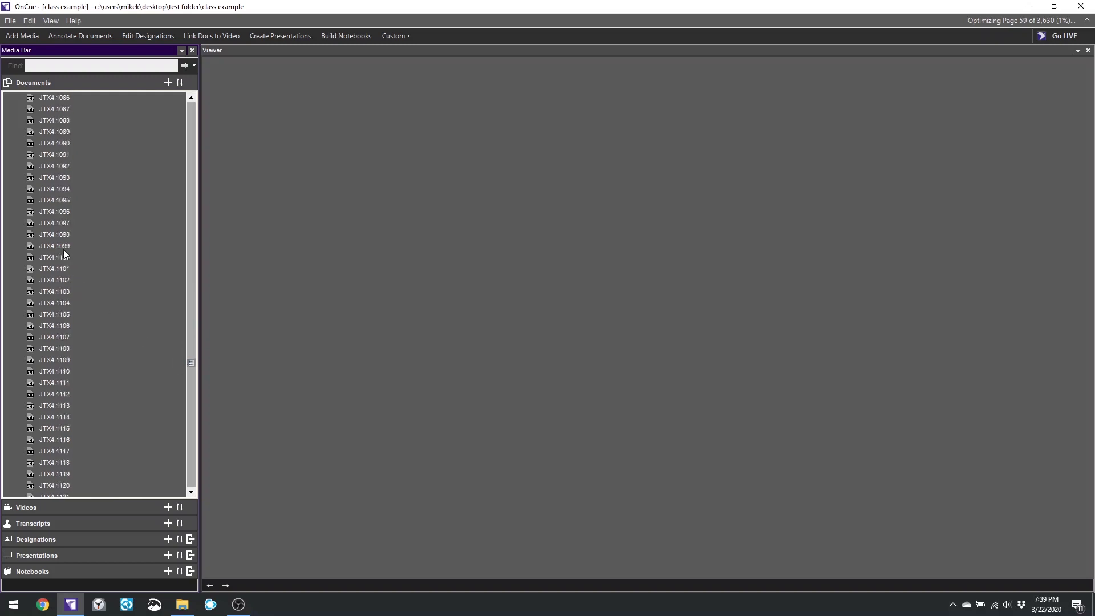
{"action": "left_click", "coordinate": [65, 211]}
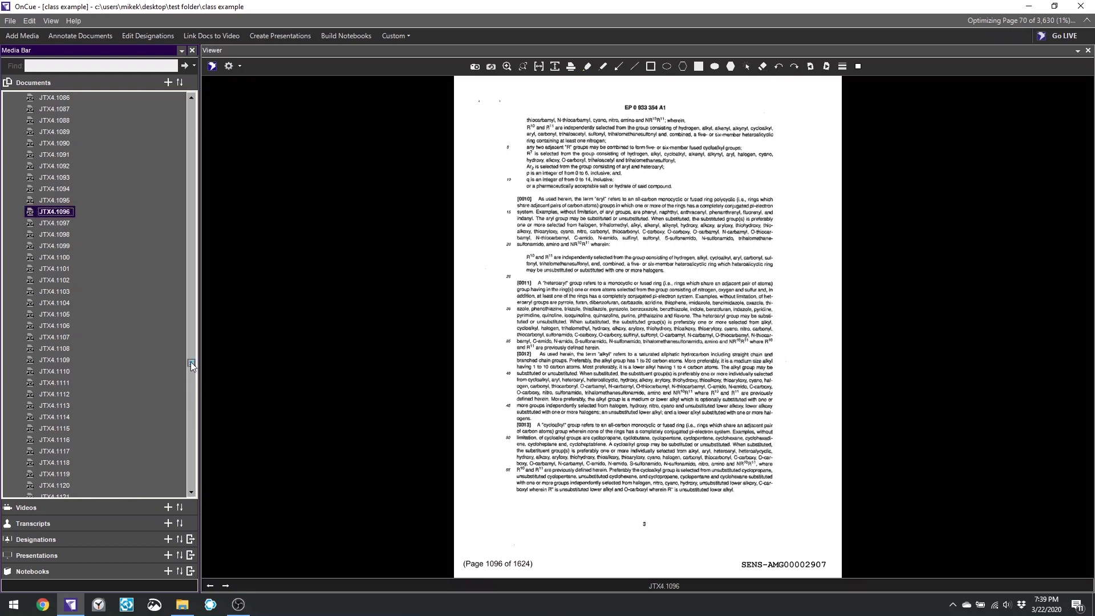
{"action": "left_click_drag", "start_coordinate": [191, 361], "coordinate": [119, 111]}
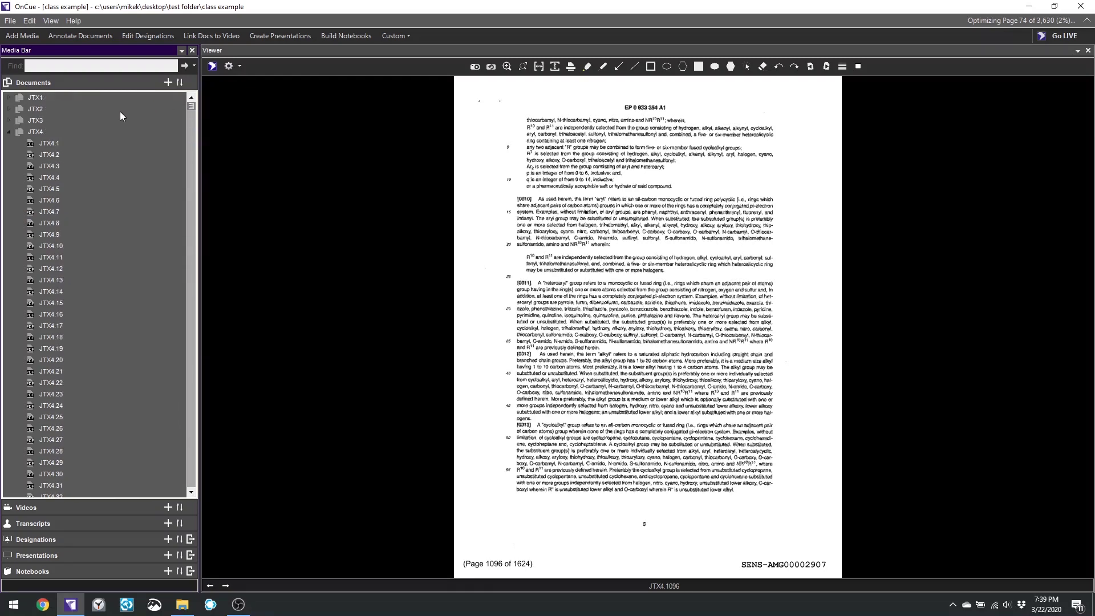
{"action": "left_click", "coordinate": [9, 132]}
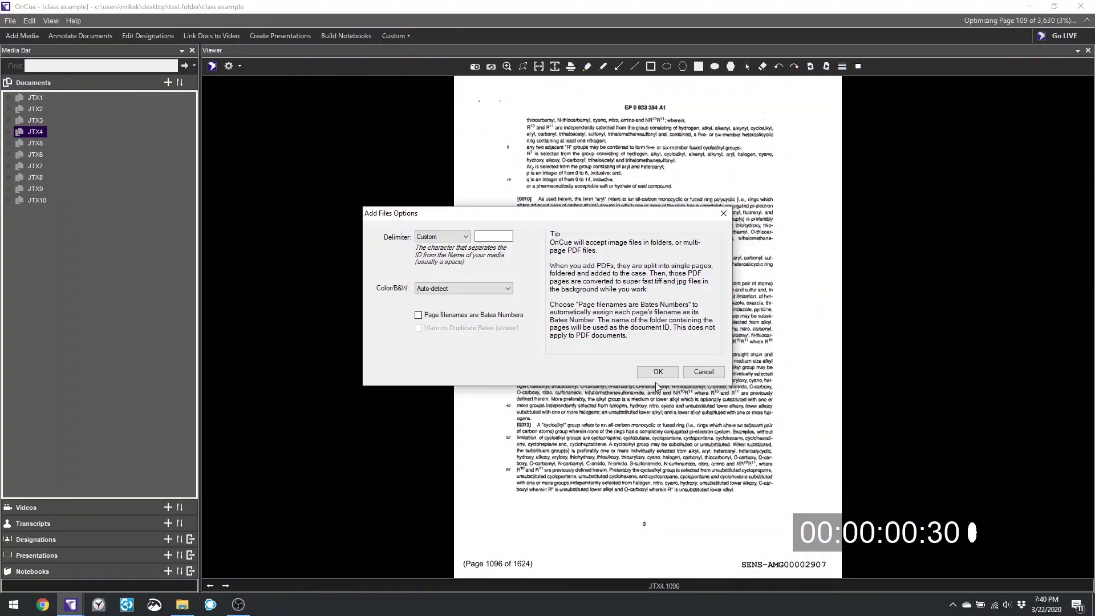
Step: Add the DSC photos to the case documents with Auto-detect colour and display DSC_464.1 in the viewer
{"action": "left_click", "coordinate": [658, 372]}
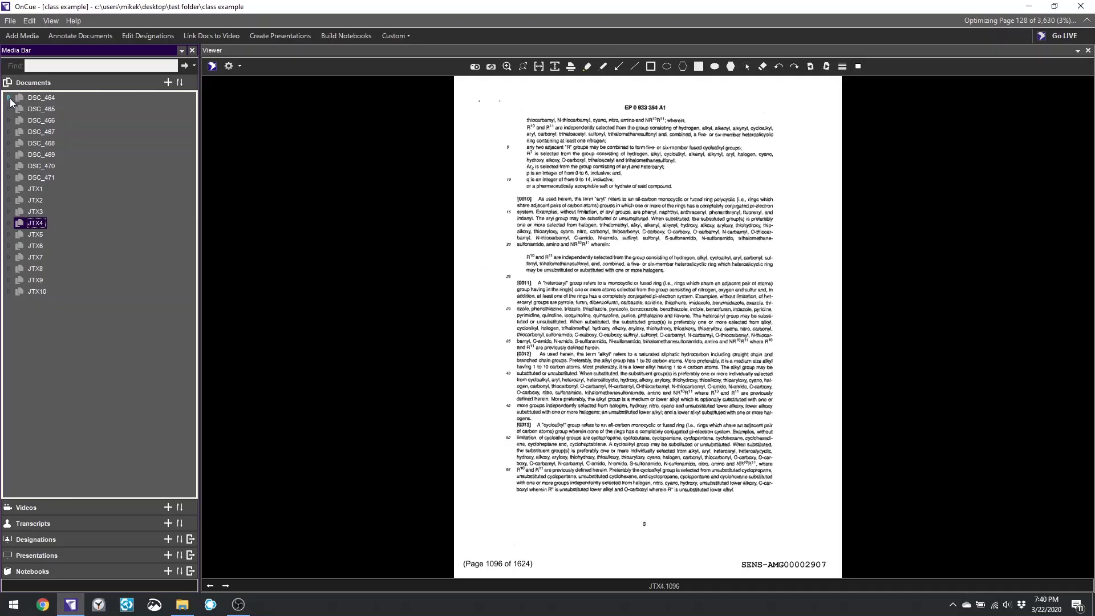
{"action": "left_click", "coordinate": [9, 98]}
{"action": "left_click", "coordinate": [52, 109]}
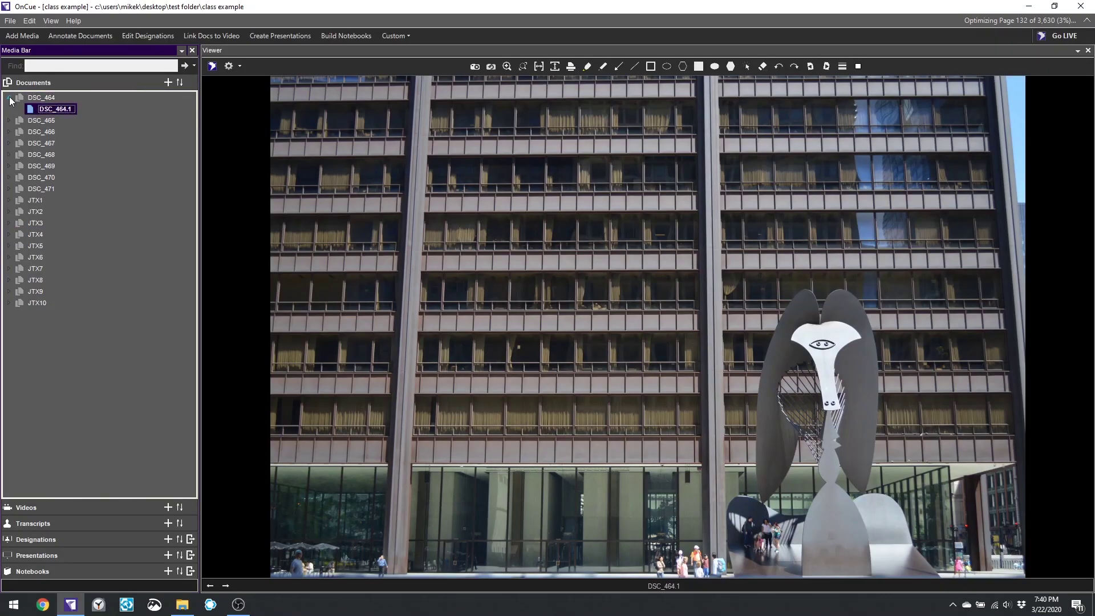
Step: Collapse document DSC_464 and view the other DSC photos in the viewer, finishing on DSC_471
{"action": "left_click", "coordinate": [9, 98]}
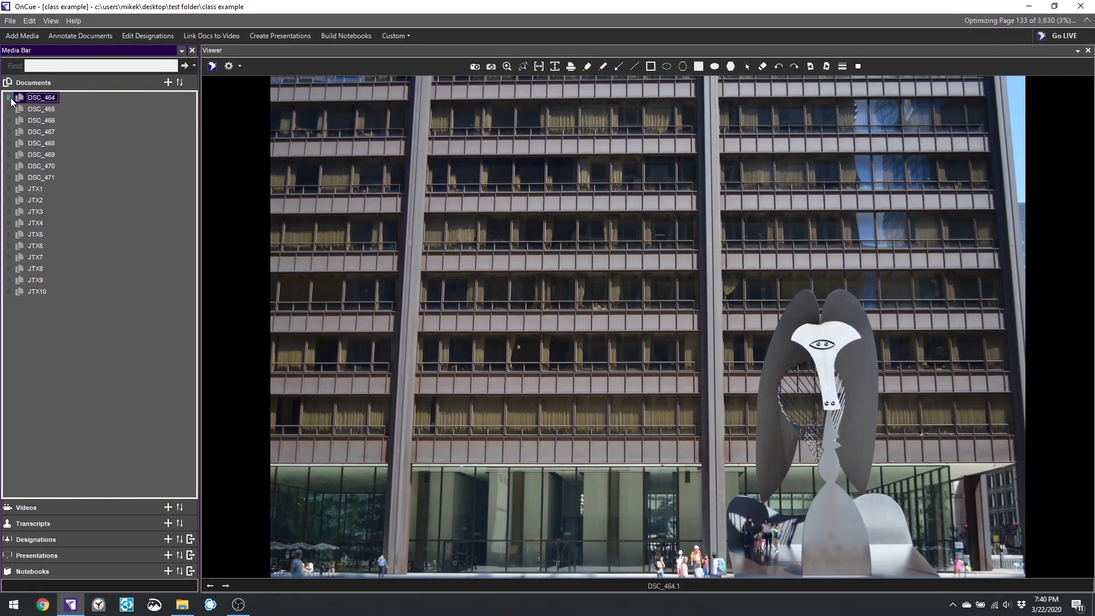
{"action": "left_click", "coordinate": [41, 109]}
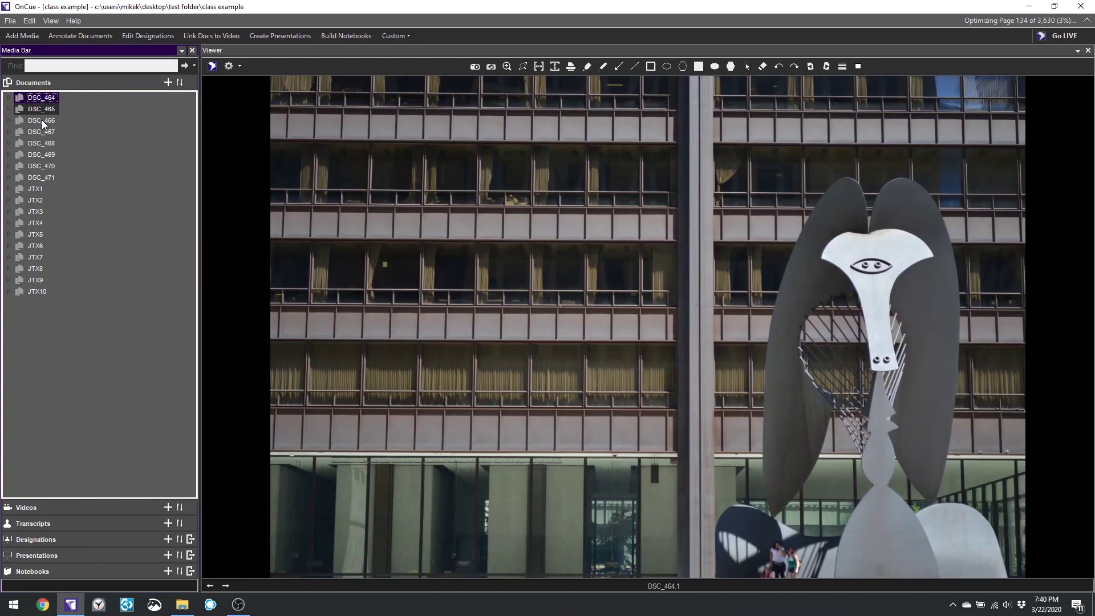
{"action": "left_click", "coordinate": [42, 120]}
{"action": "left_click", "coordinate": [47, 132]}
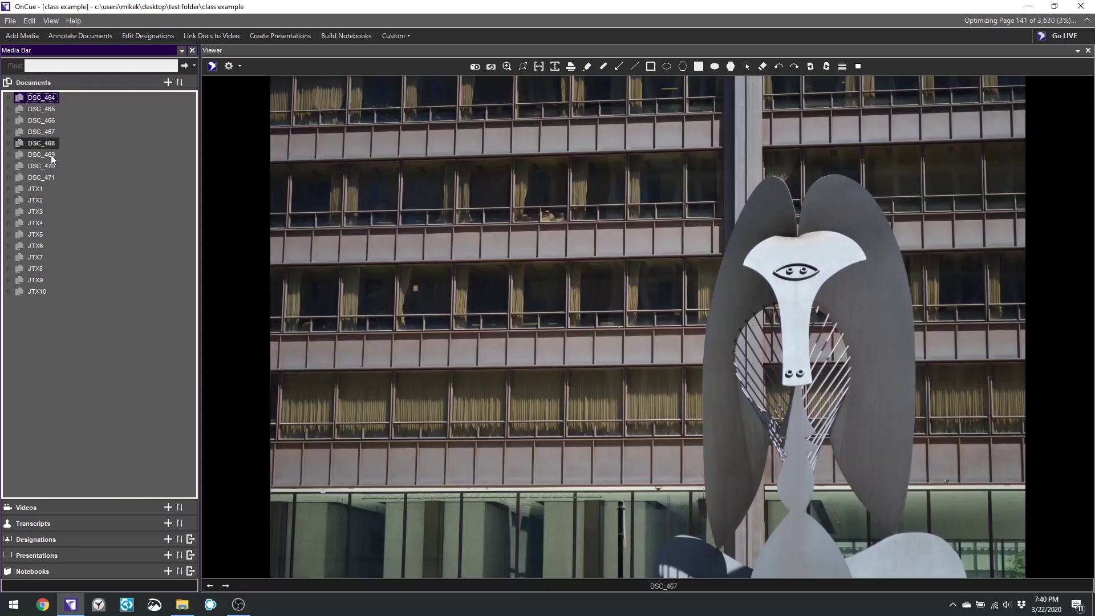
{"action": "left_click", "coordinate": [50, 155]}
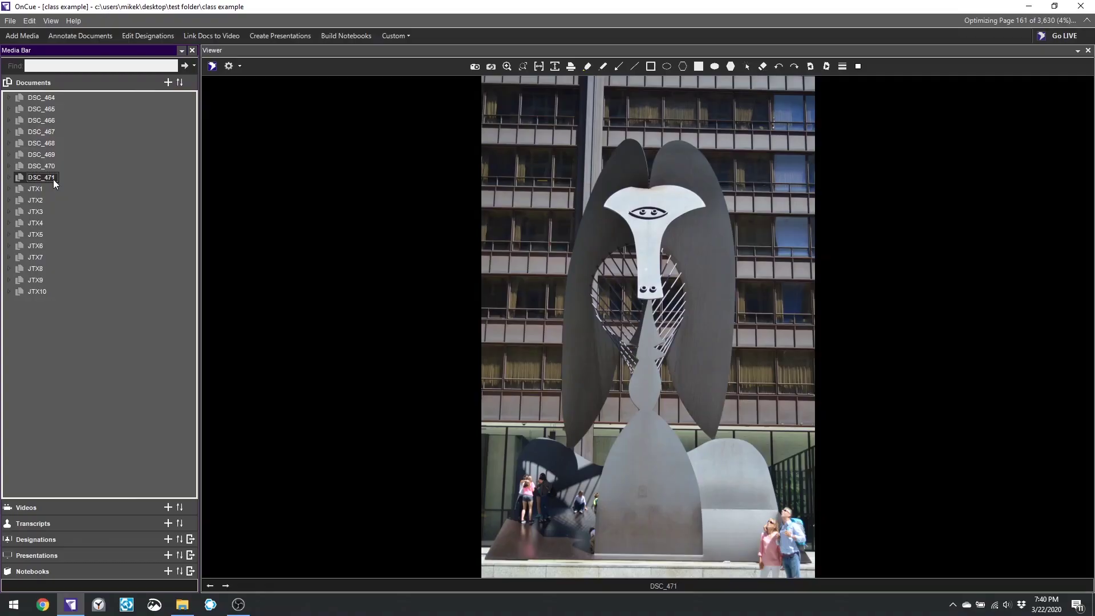
{"action": "left_click", "coordinate": [38, 111]}
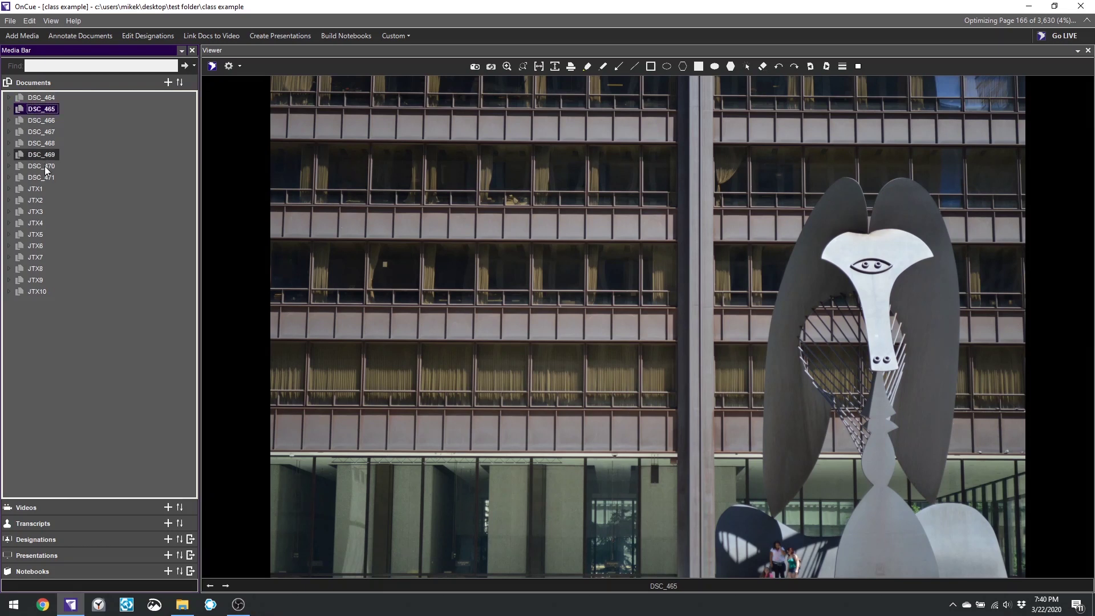
{"action": "key", "text": "Up"}
{"action": "left_click", "coordinate": [49, 186]}
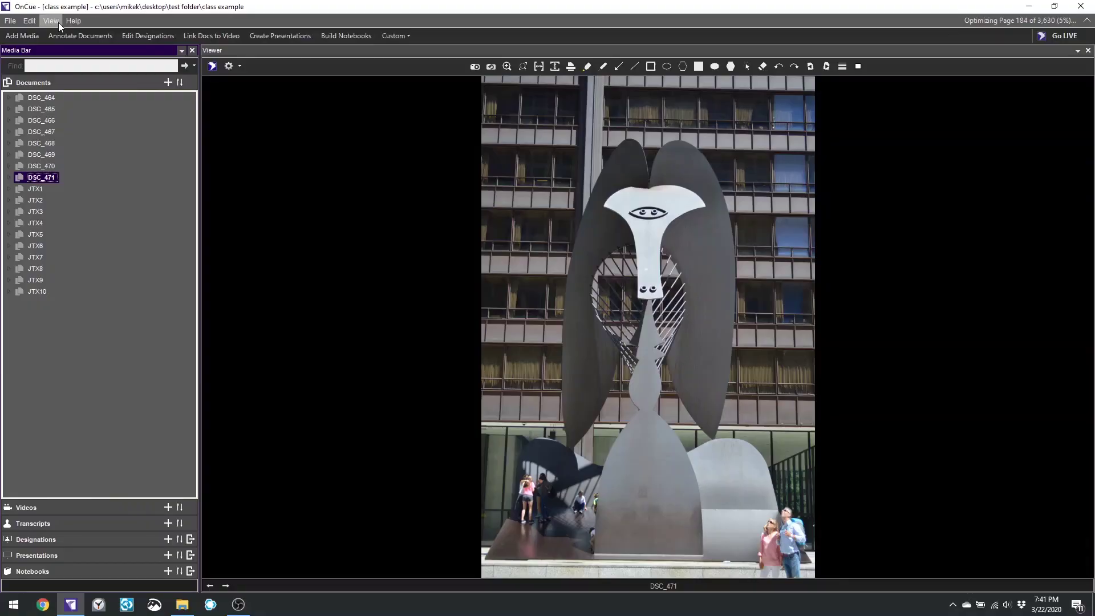
Step: Show the Properties pane and widen it beside the viewer so that its fields are readable
{"action": "left_click", "coordinate": [51, 21]}
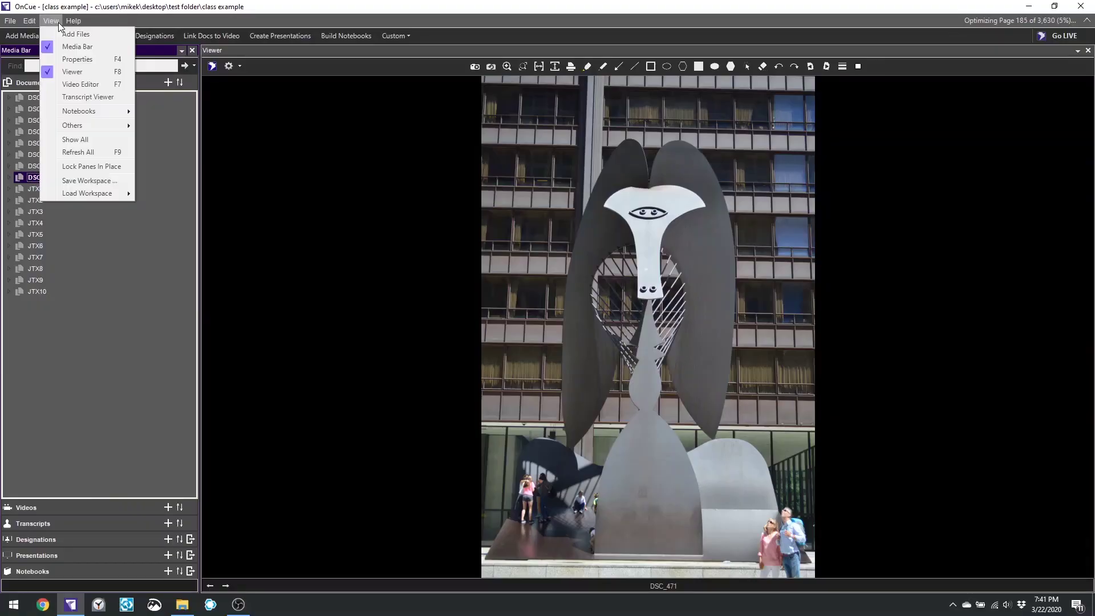
{"action": "left_click", "coordinate": [89, 61]}
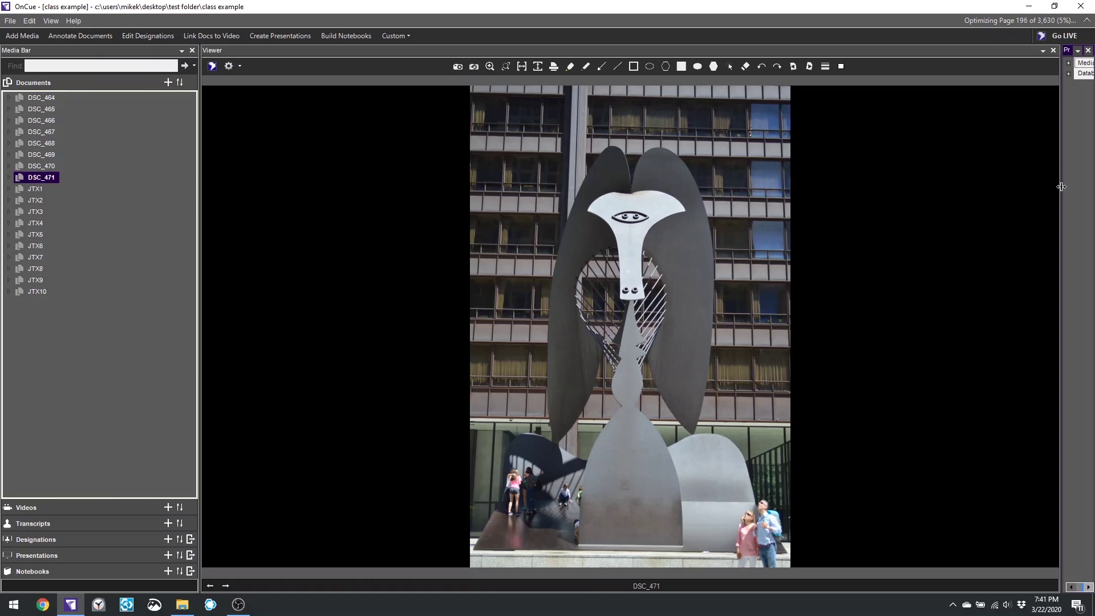
{"action": "left_click_drag", "start_coordinate": [1062, 189], "coordinate": [927, 207]}
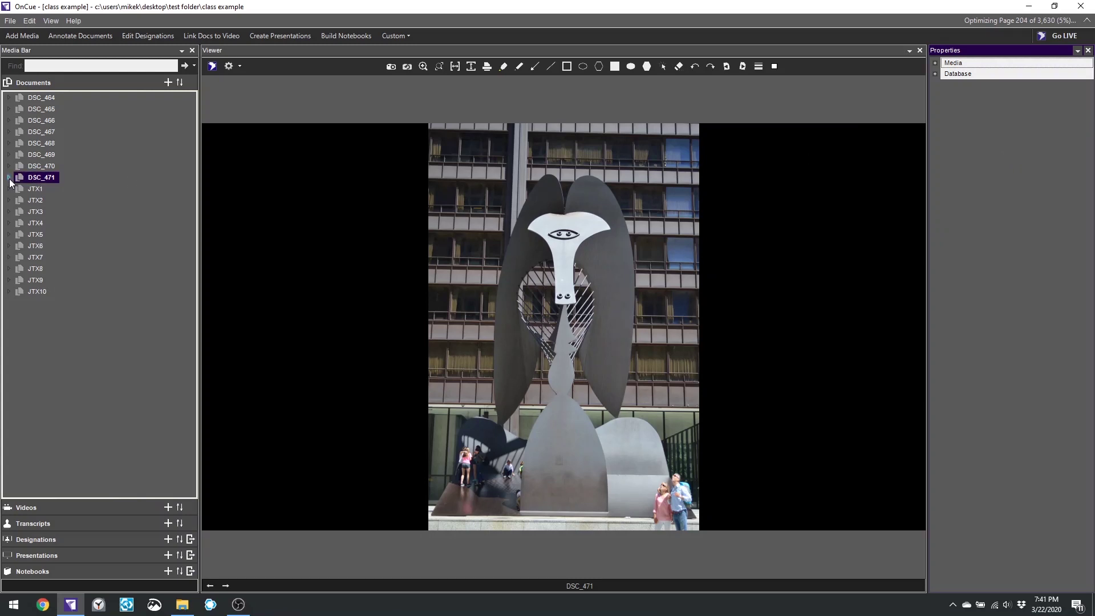
Step: Expand documents DSC_465 and JTX4, examining the media properties of page DSC_465.1 and the list of JTX4 pages
{"action": "left_click", "coordinate": [8, 109]}
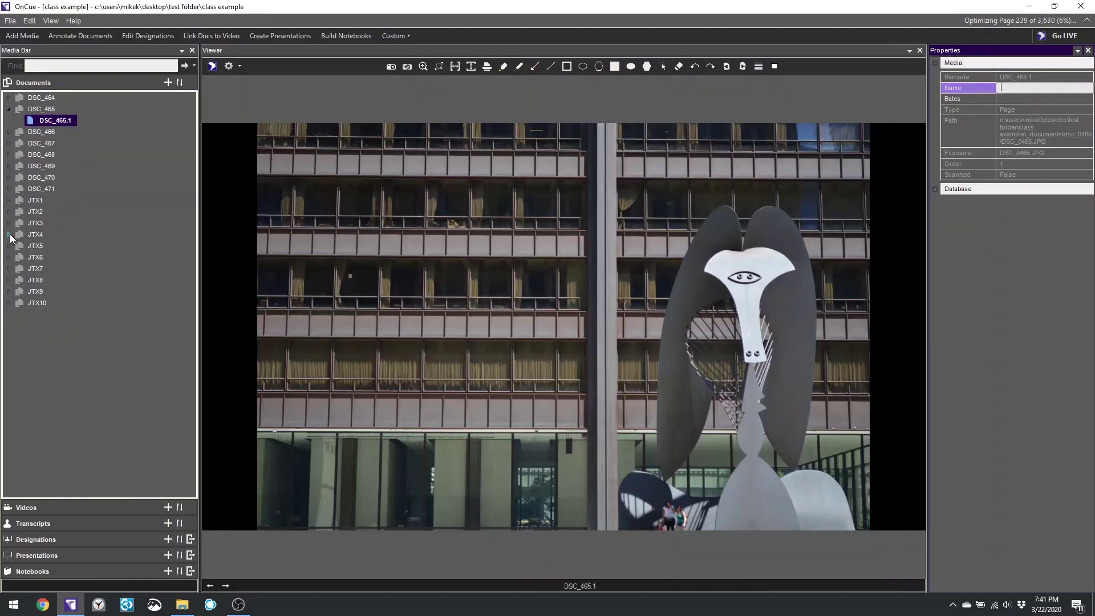
{"action": "left_click", "coordinate": [9, 235]}
{"action": "left_click_drag", "start_coordinate": [194, 107], "coordinate": [192, 476]}
{"action": "scroll", "coordinate": [152, 419], "scroll_direction": "down", "scroll_amount": 7}
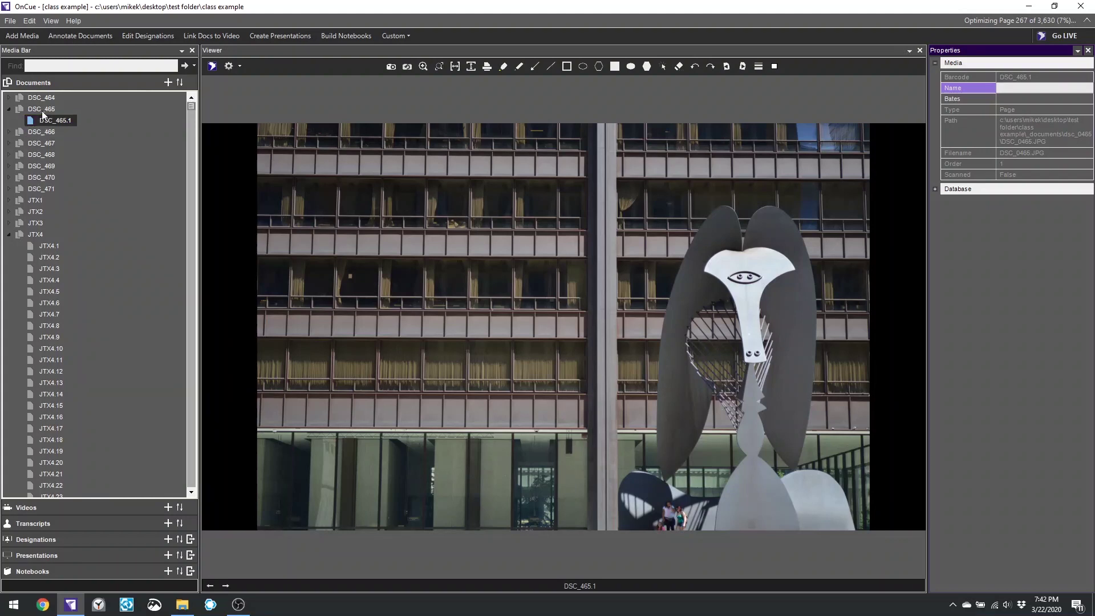
Step: Set the Name property of document DSC_465 to daley
{"action": "left_click", "coordinate": [54, 109]}
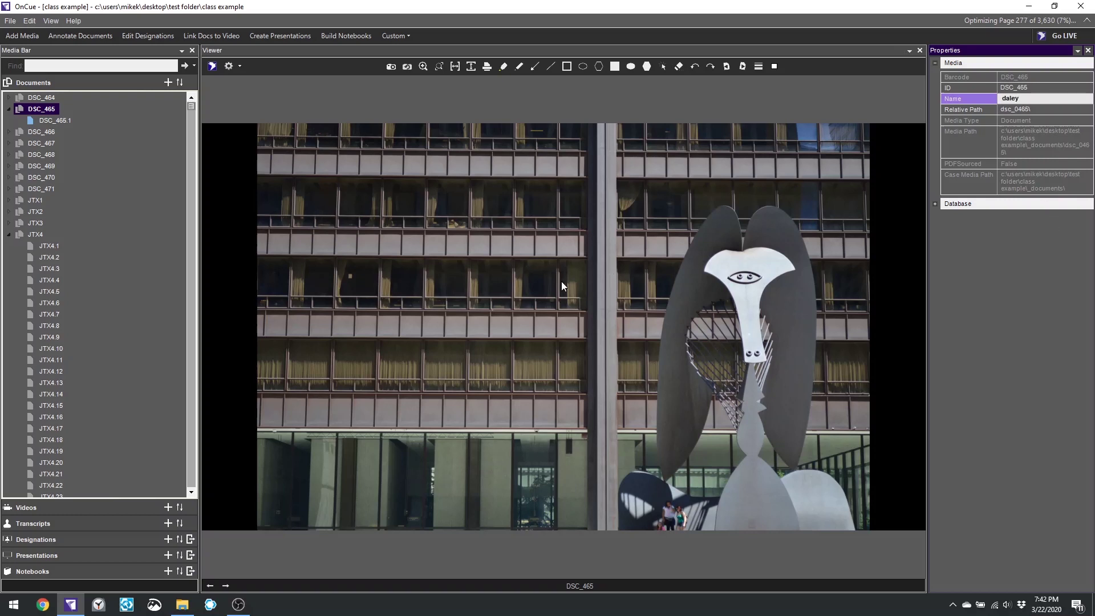
{"action": "key", "text": "Return"}
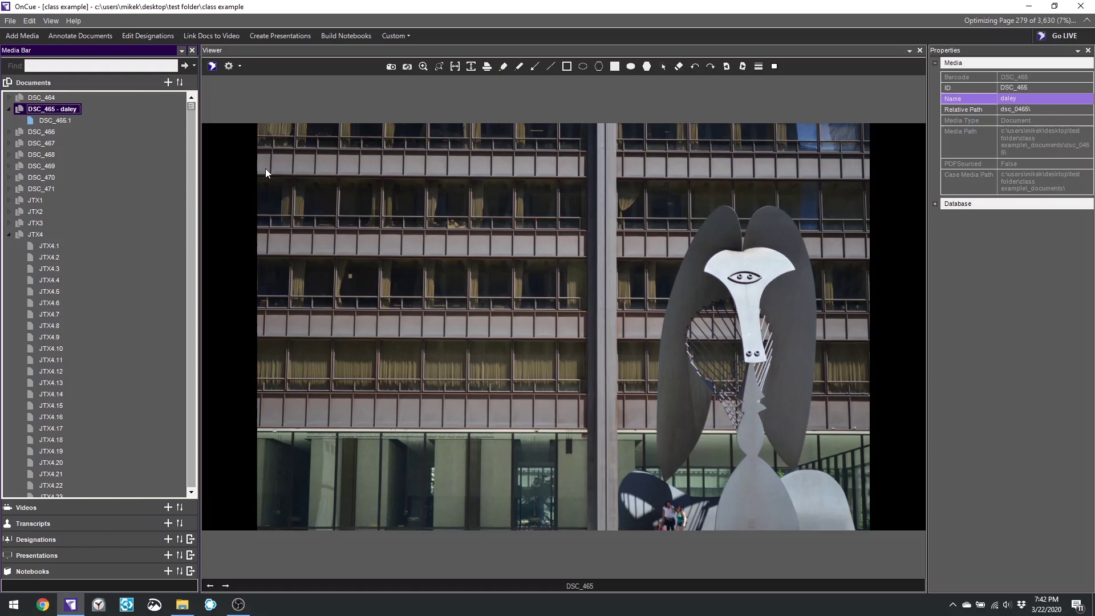